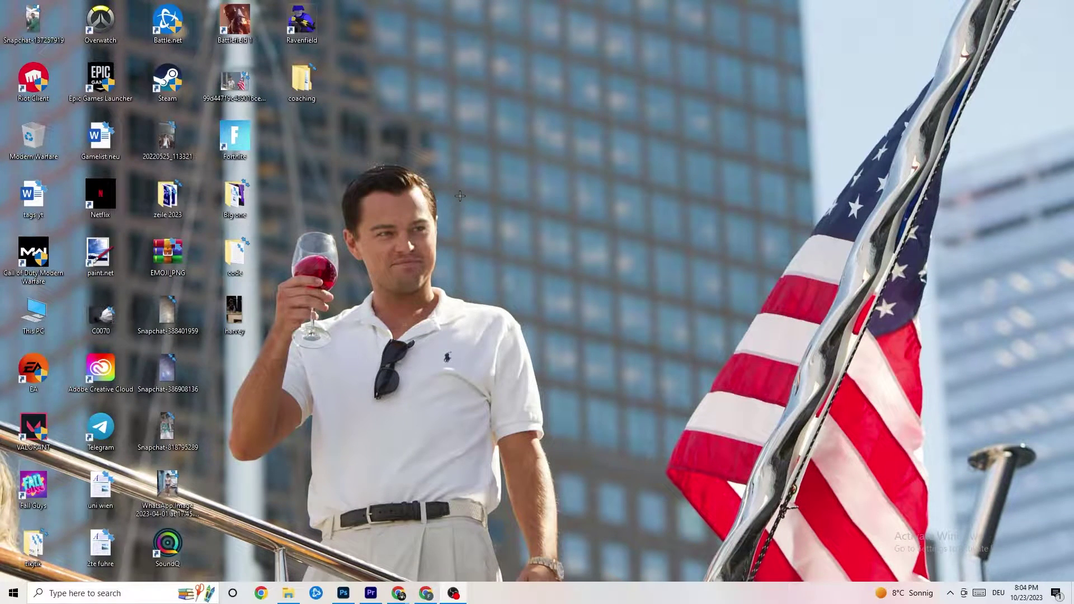
Drag the Steam shortcut out of the icon columns to an open spot on the wallpaper
left_click_drag(167, 81, 537, 212)
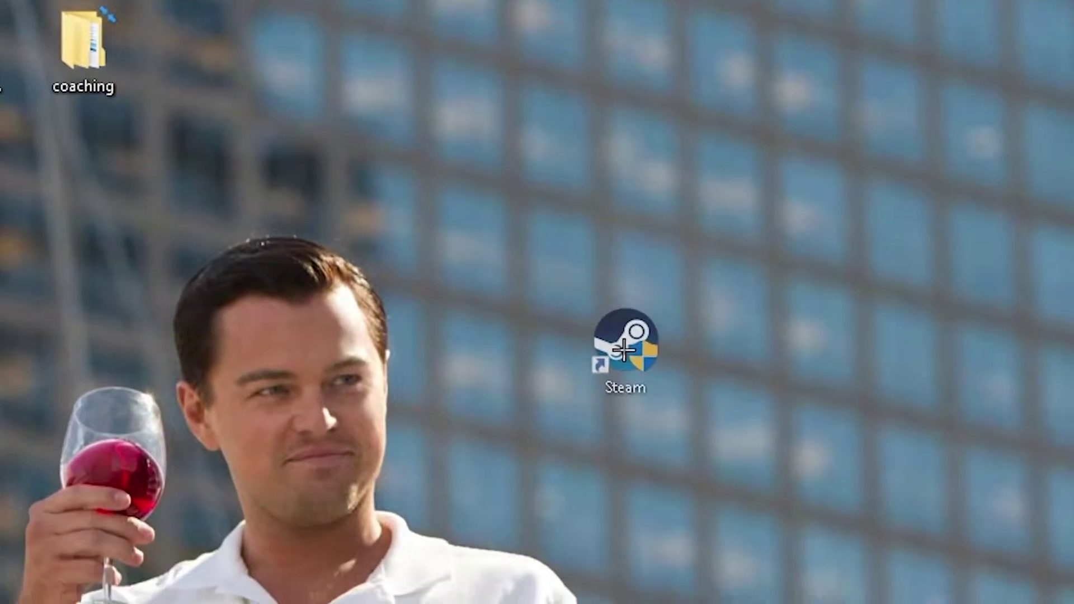
left_click_drag(624, 350, 521, 244)
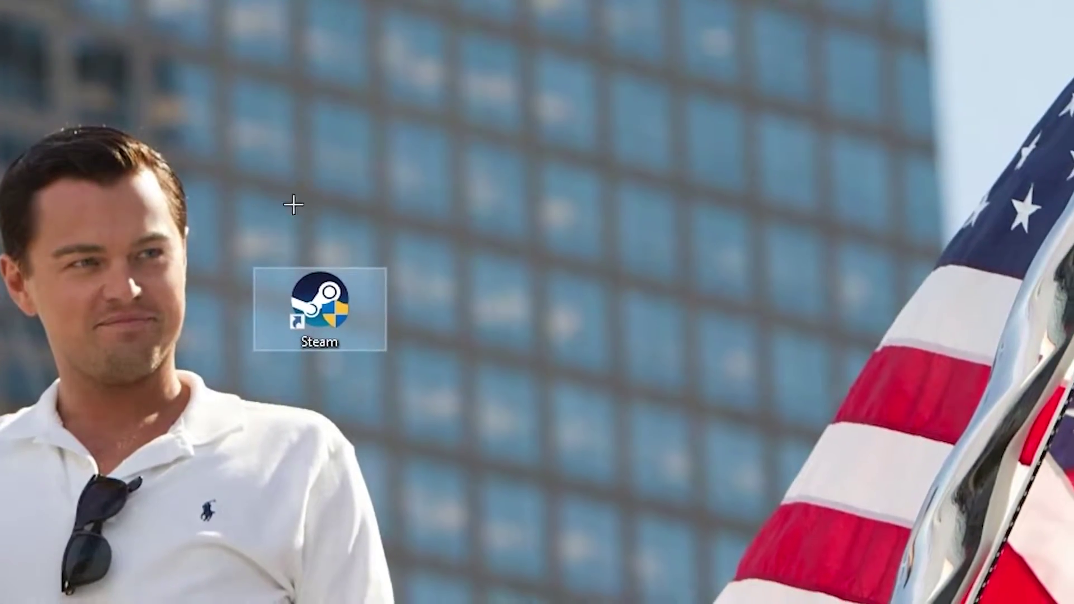
left_click_drag(319, 305, 490, 182)
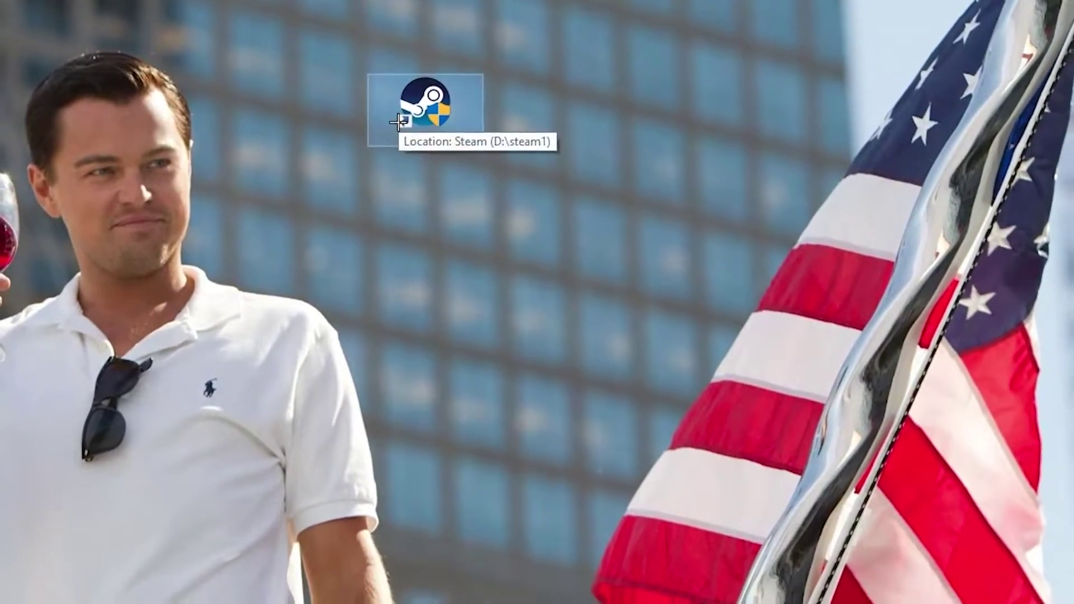
Launch Steam as administrator from its shortcut, then nudge the icon slightly left
right_click(399, 124)
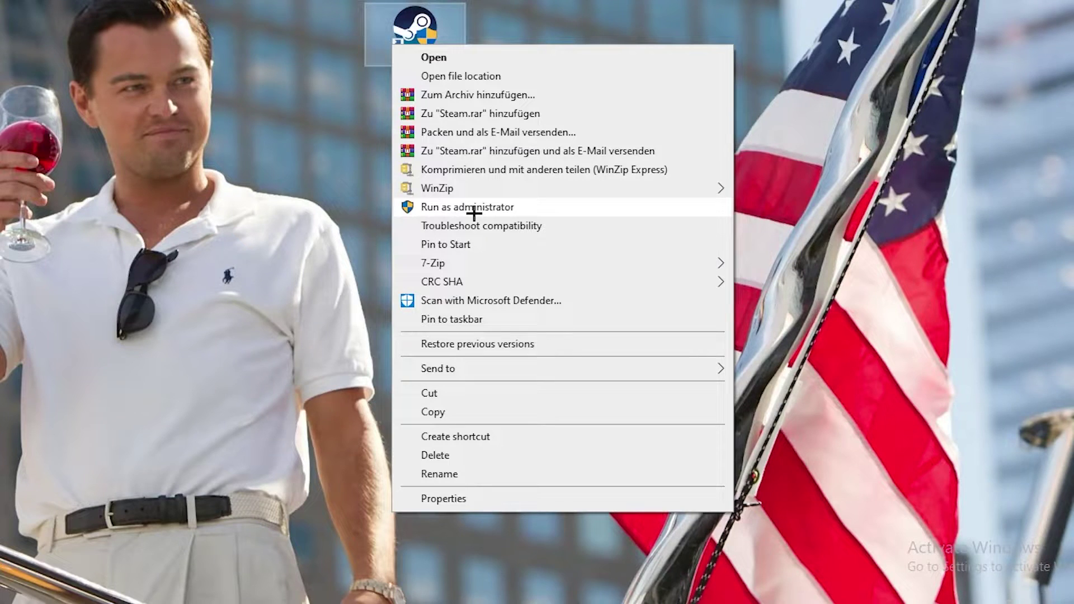
left_click(458, 208)
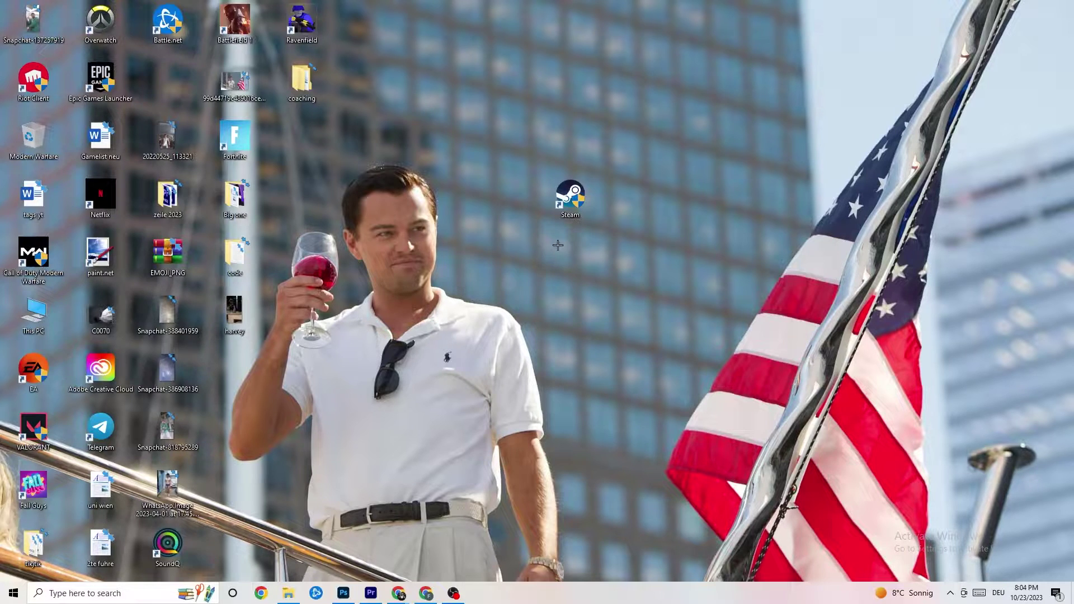
left_click_drag(568, 199, 528, 261)
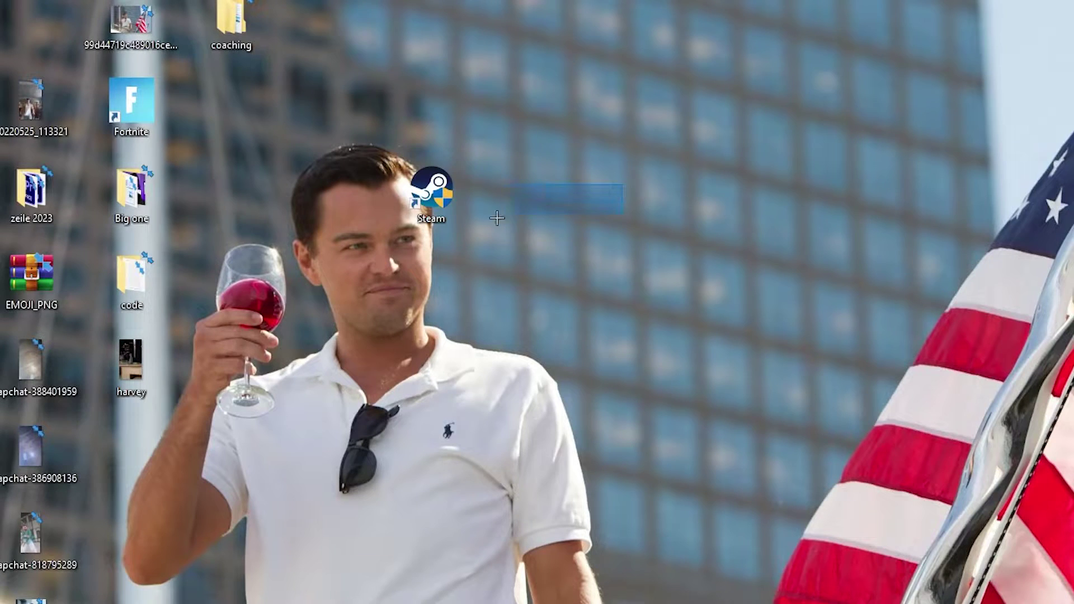
In the Steam shortcut's Compatibility properties, set Windows 8 compatibility mode with Run as administrator, then apply
right_click(536, 285)
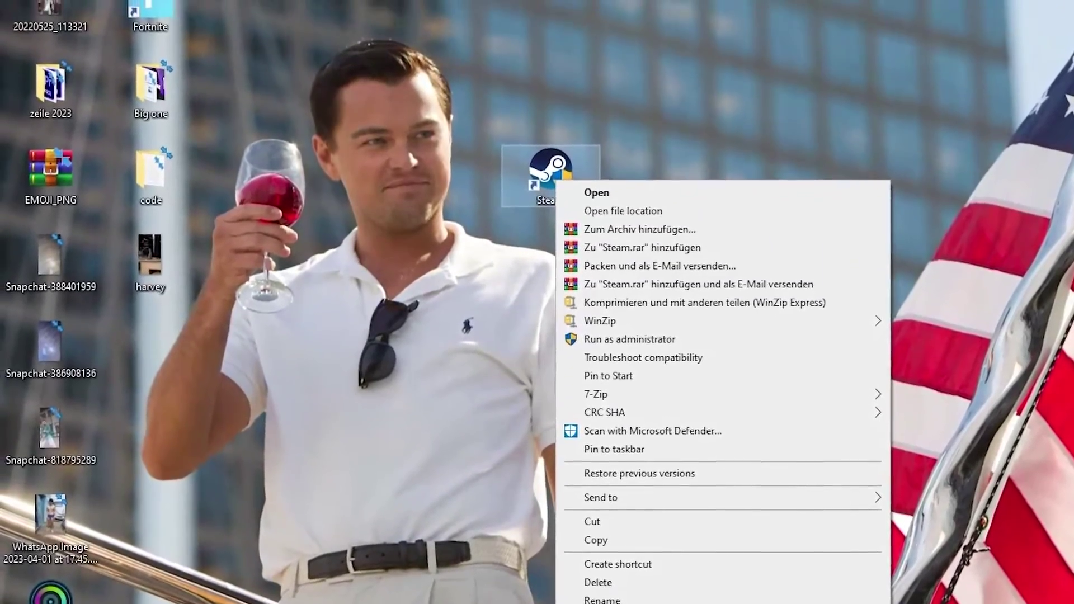
left_click(649, 594)
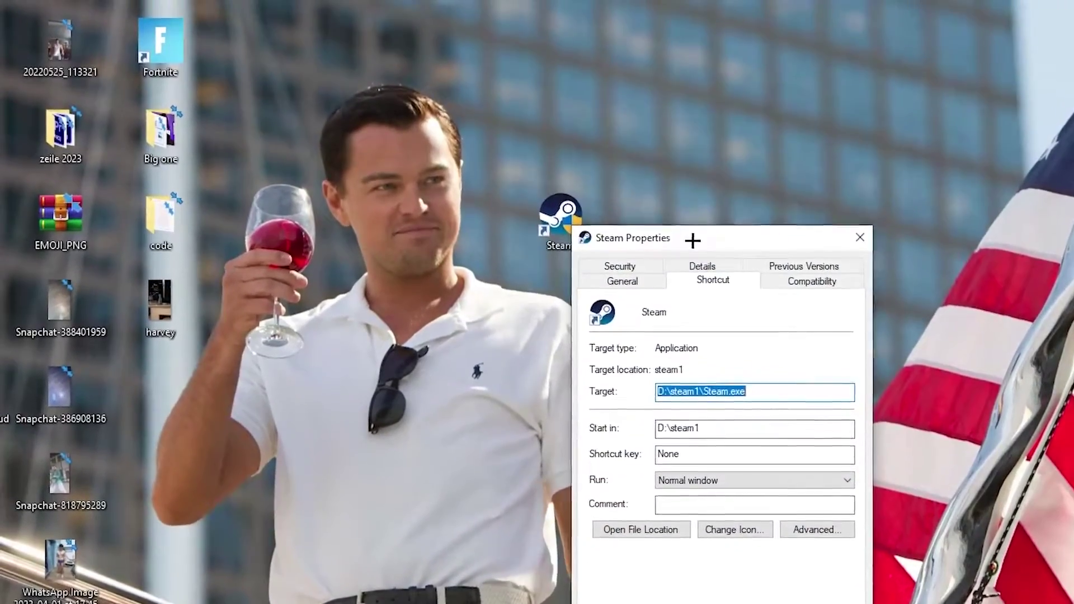
left_click_drag(687, 224, 558, 47)
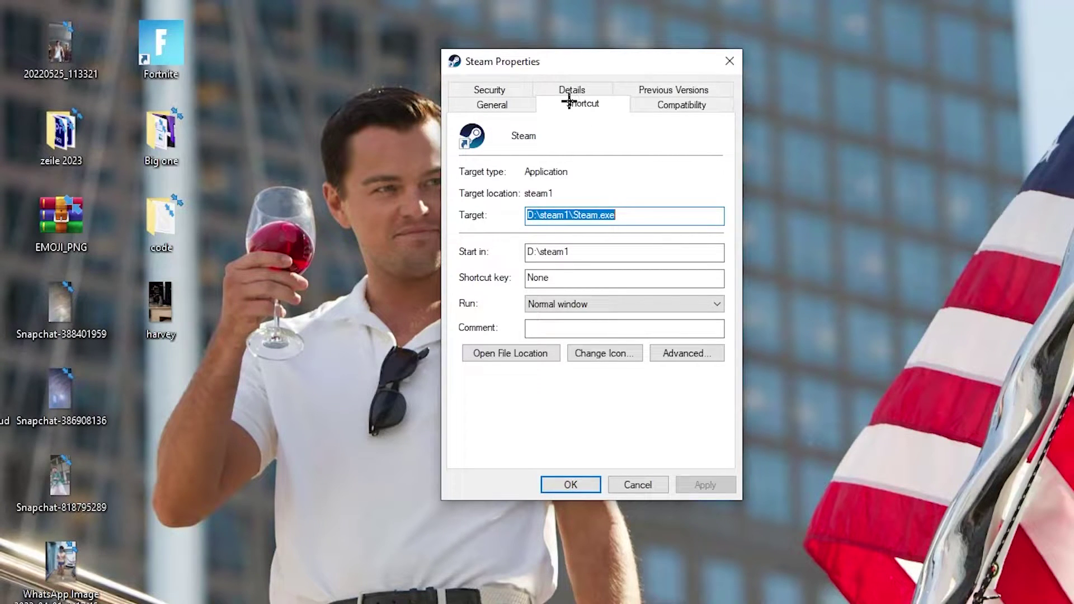
left_click(675, 107)
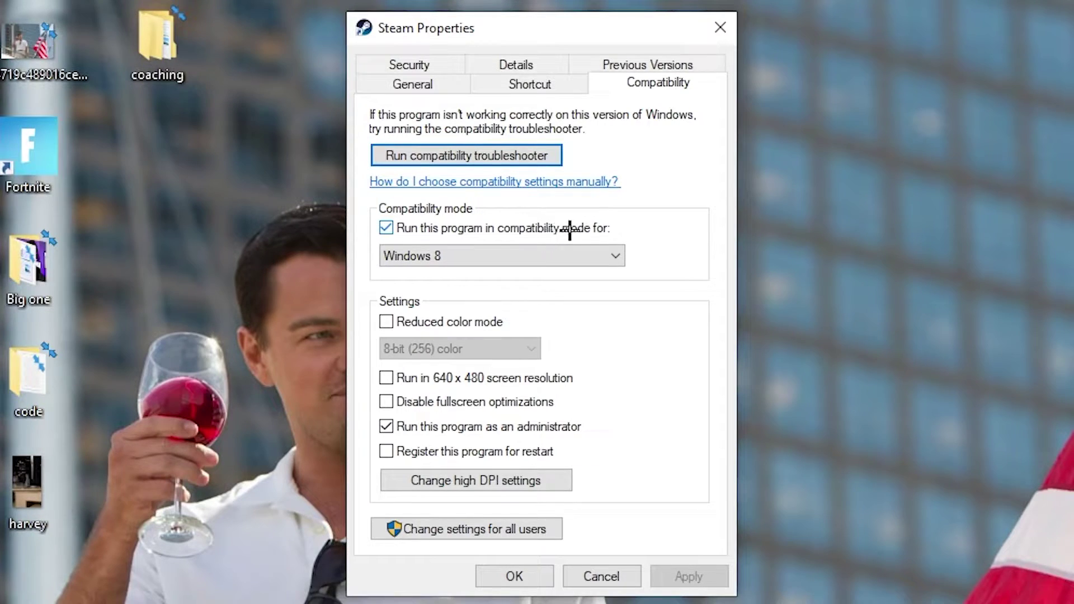
left_click(600, 249)
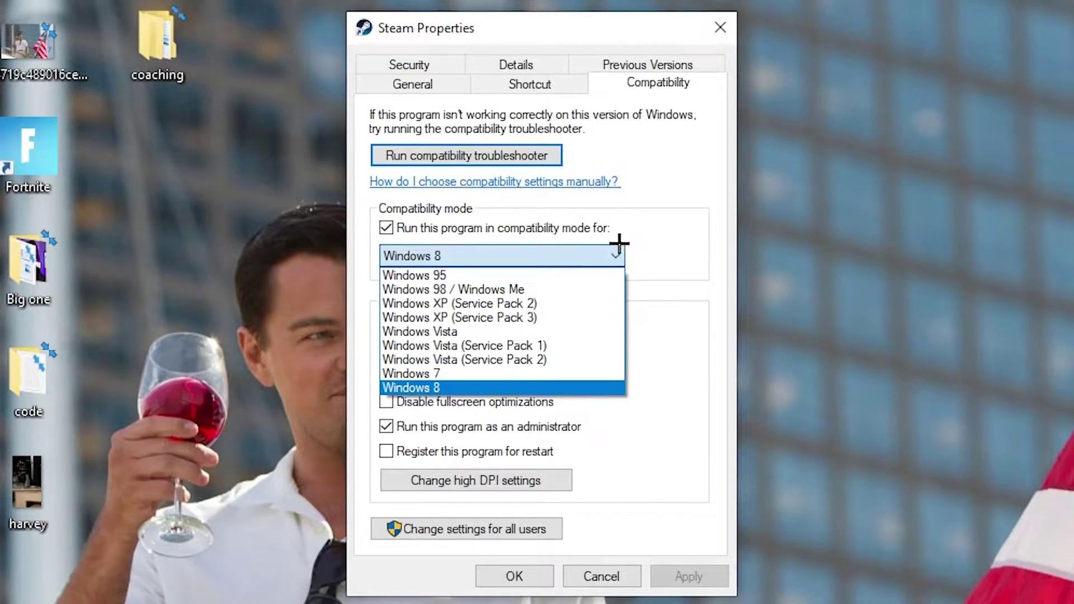
left_click(649, 235)
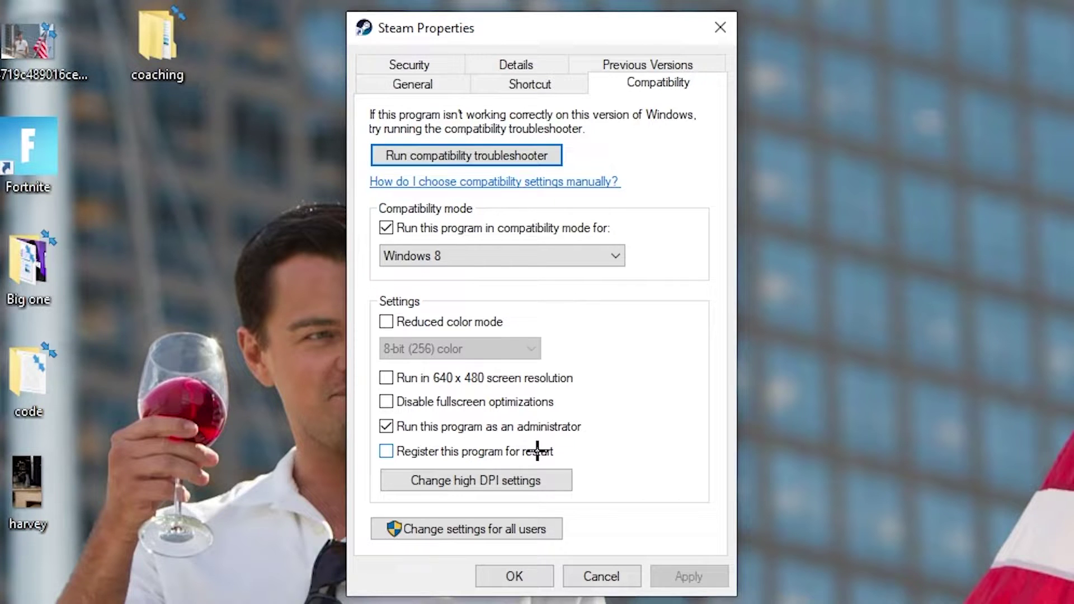
left_click(520, 573)
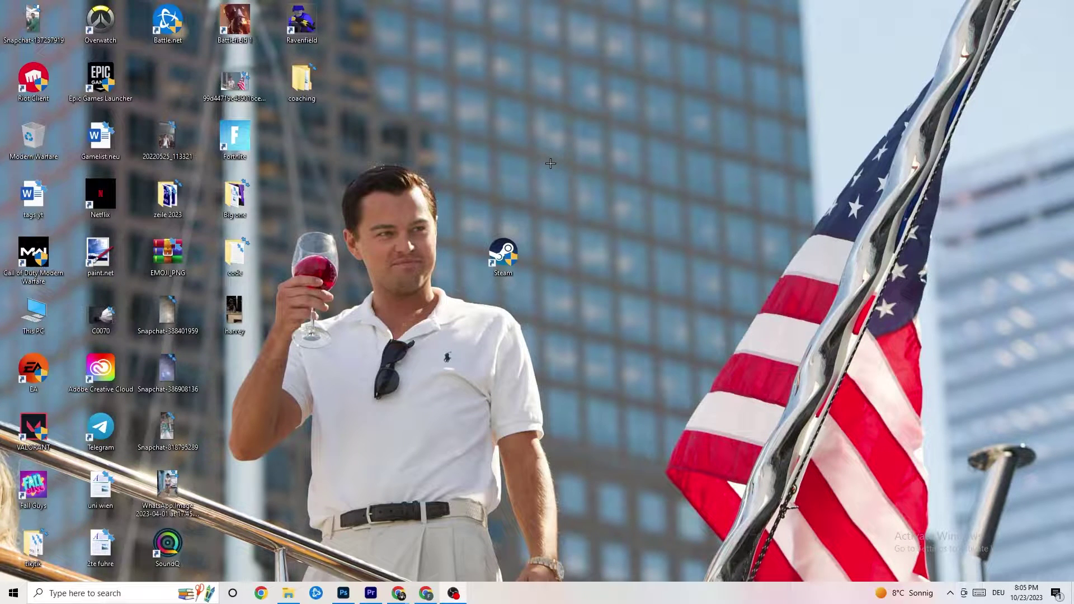
Reposition the Steam shortcut a few times on the desktop and deselect it
left_click_drag(511, 273, 514, 201)
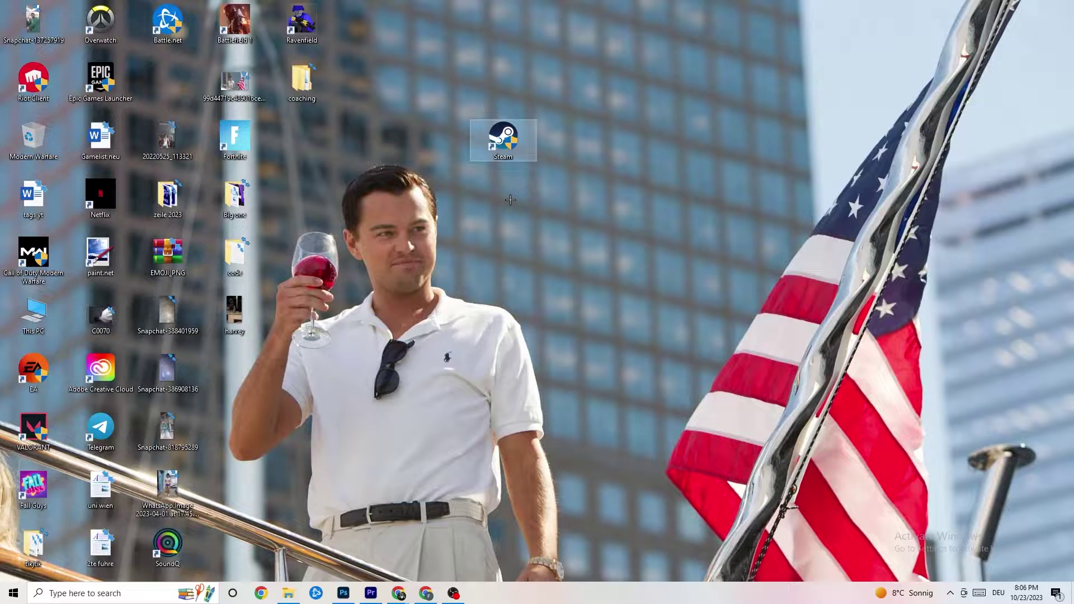
left_click_drag(521, 147, 448, 207)
left_click(505, 133)
left_click(464, 166)
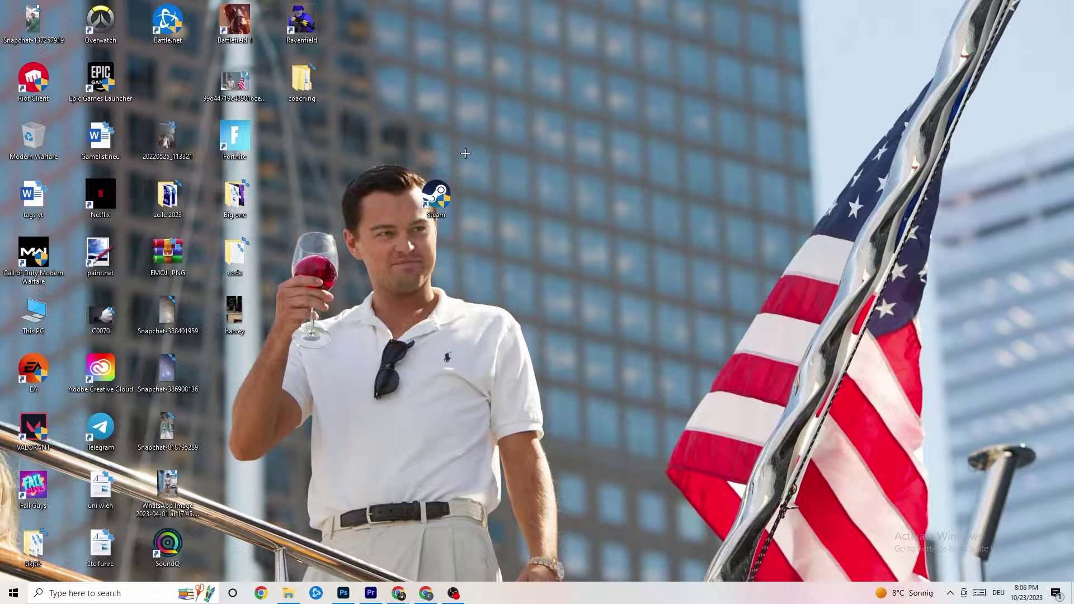
left_click_drag(436, 193, 504, 199)
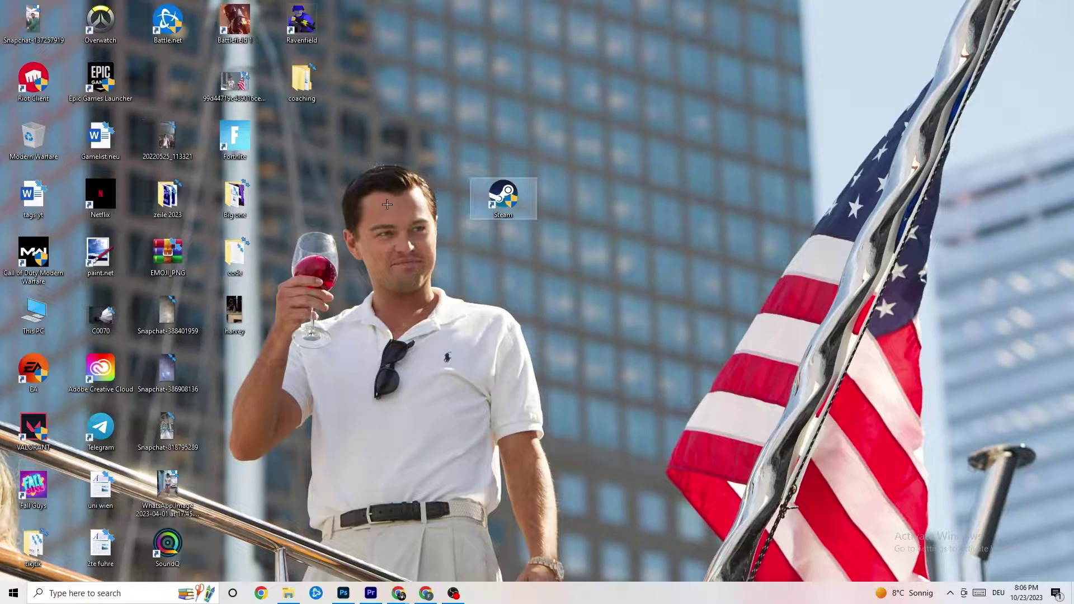
Recheck the Steam shortcut's Compatibility settings and close Properties without changes
right_click(506, 206)
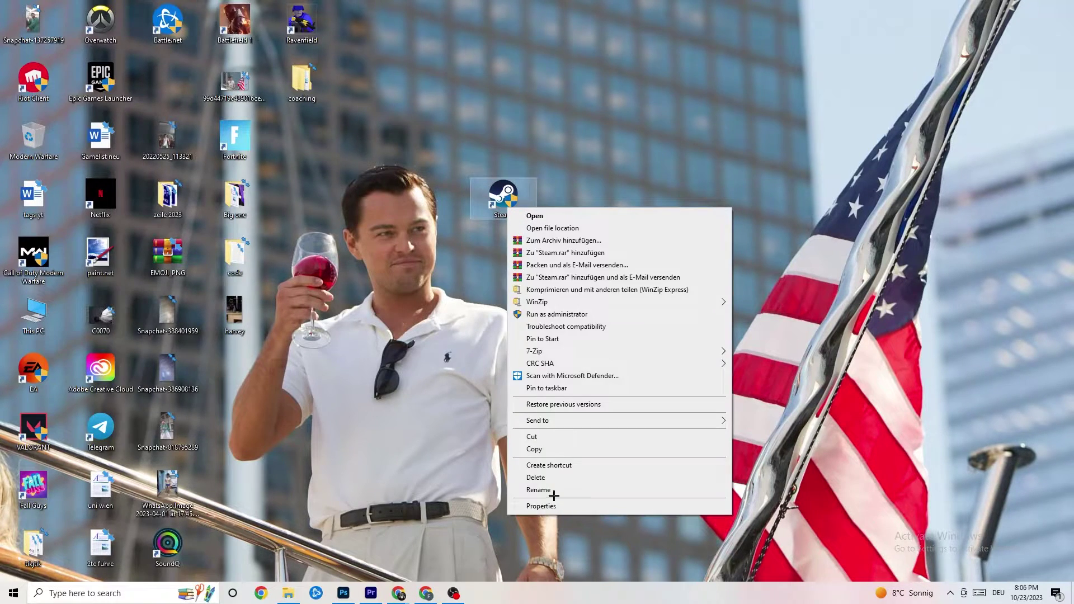
left_click(556, 505)
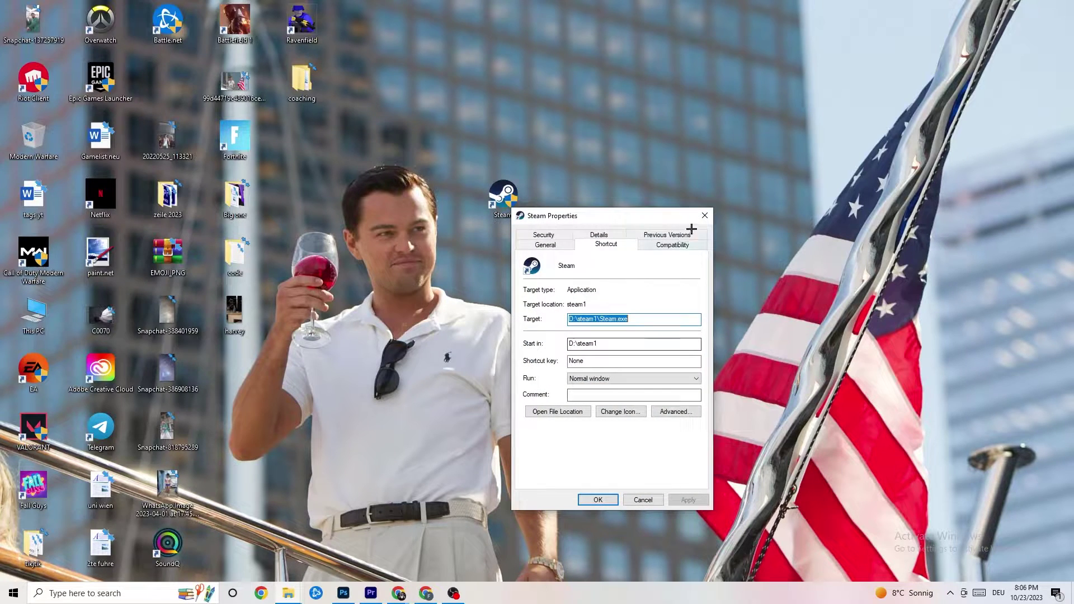
left_click(672, 244)
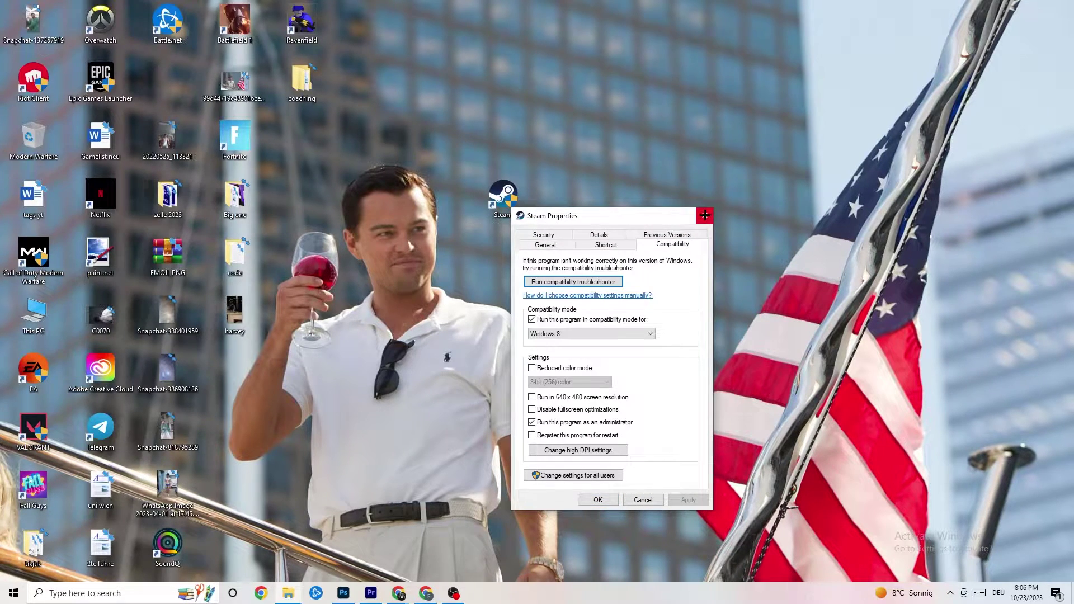
left_click(705, 216)
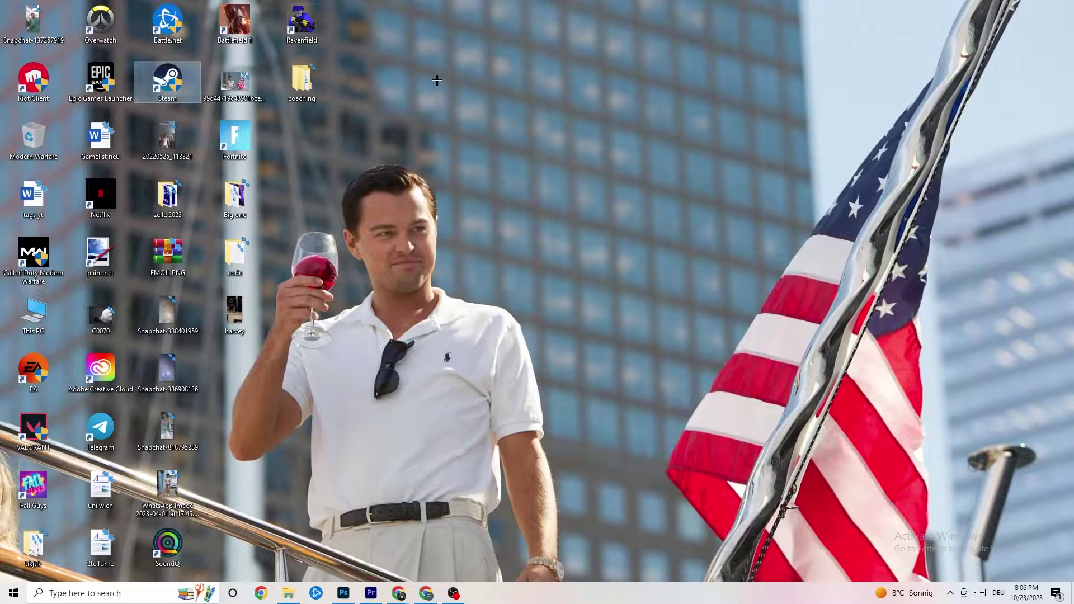
left_click(522, 109)
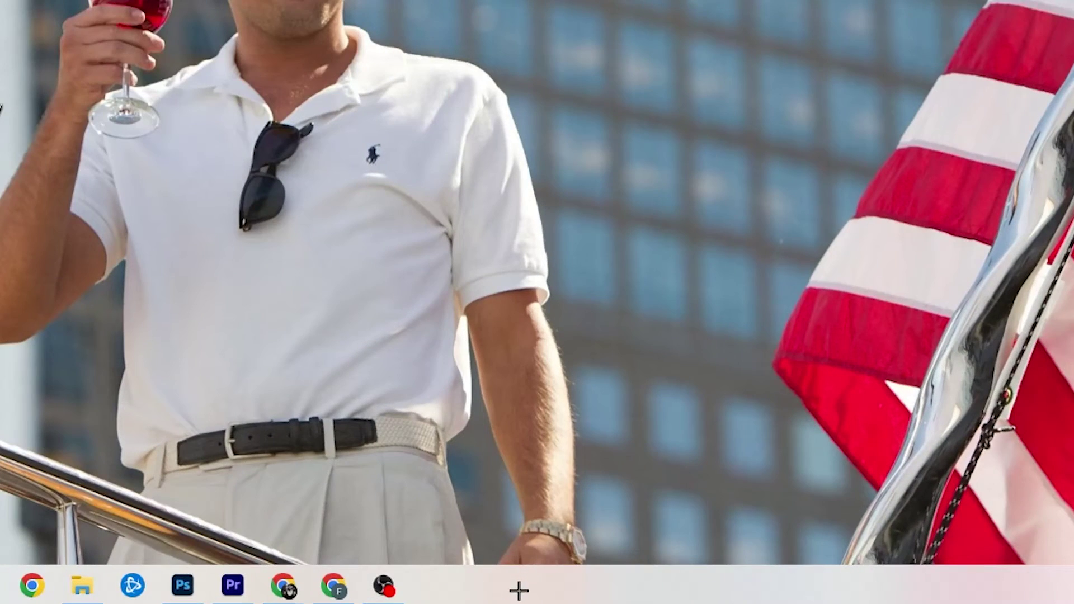
Open Task Manager from the taskbar menu and maximize it to full screen
right_click(460, 596)
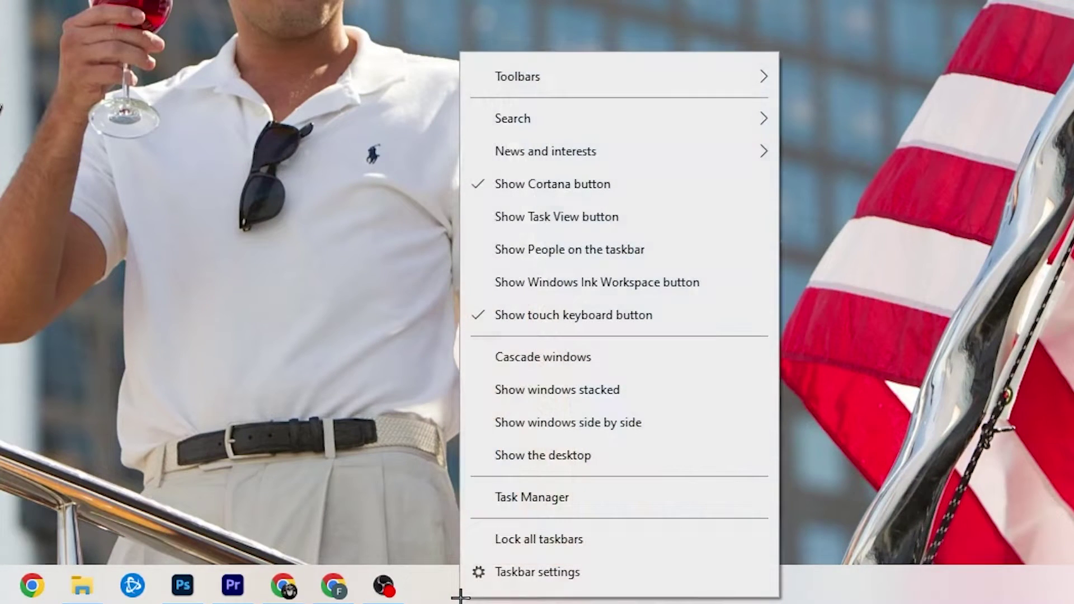
left_click(560, 501)
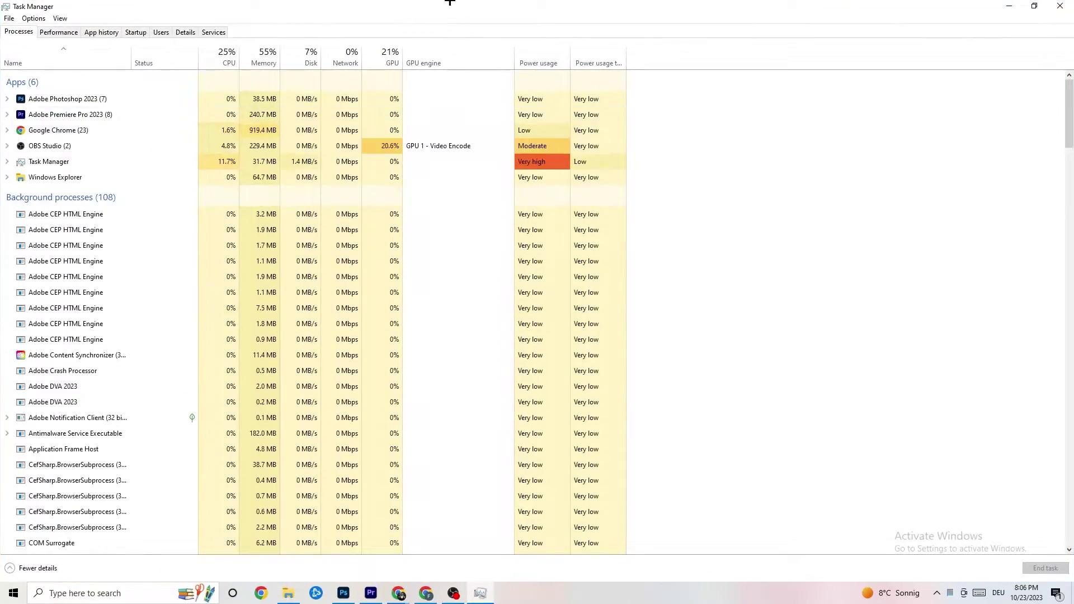
left_click_drag(450, 2, 463, 49)
left_click(610, 53)
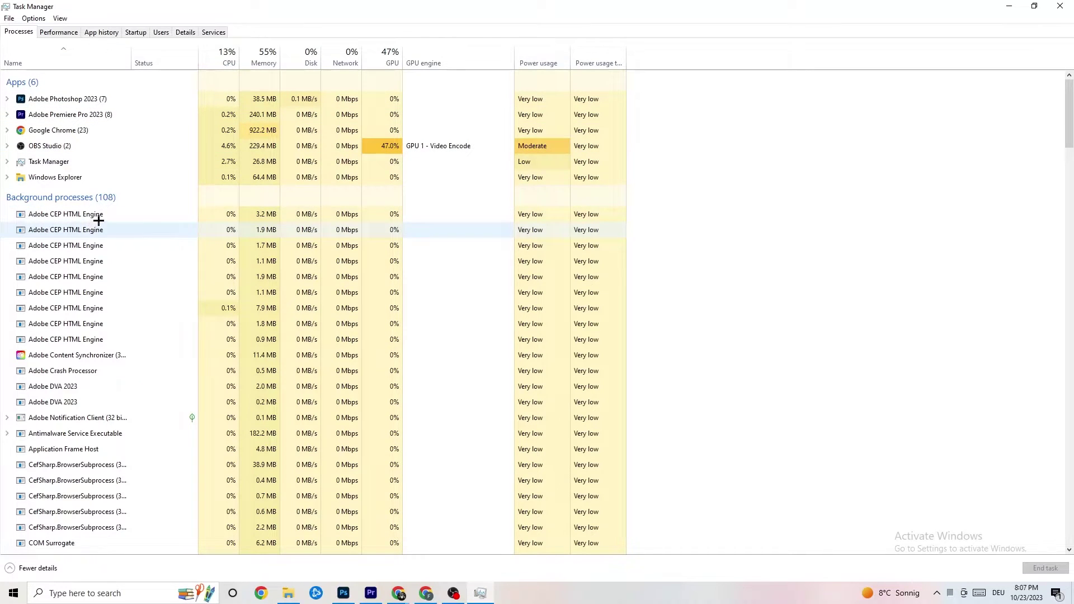
End the Adobe Photoshop 2023 task from the Processes list
scroll(143, 305, "down", 4)
scroll(142, 301, "down", 13)
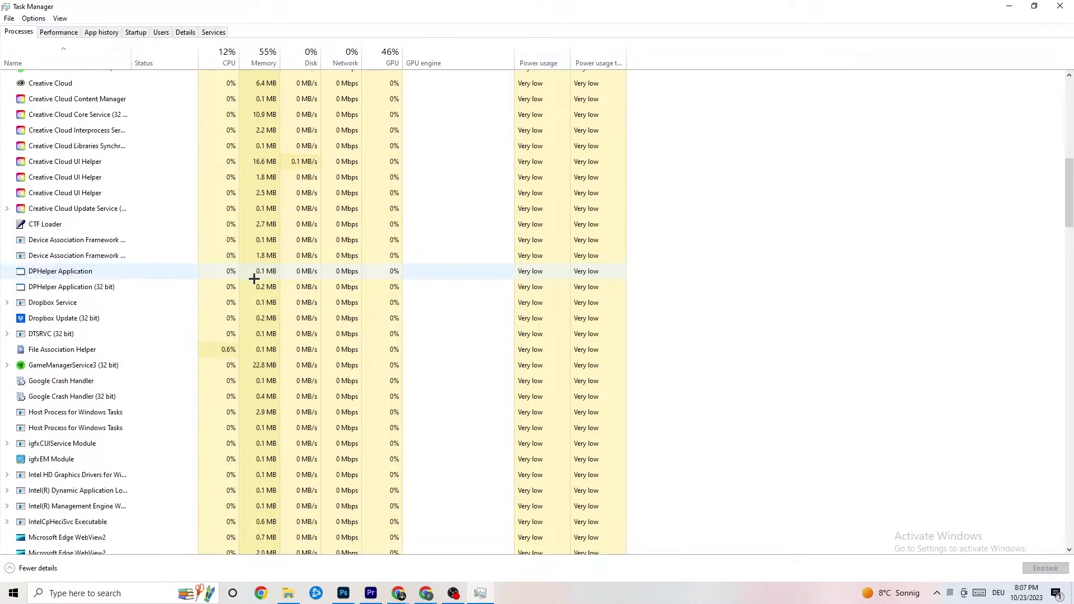
scroll(294, 275, "up", 17)
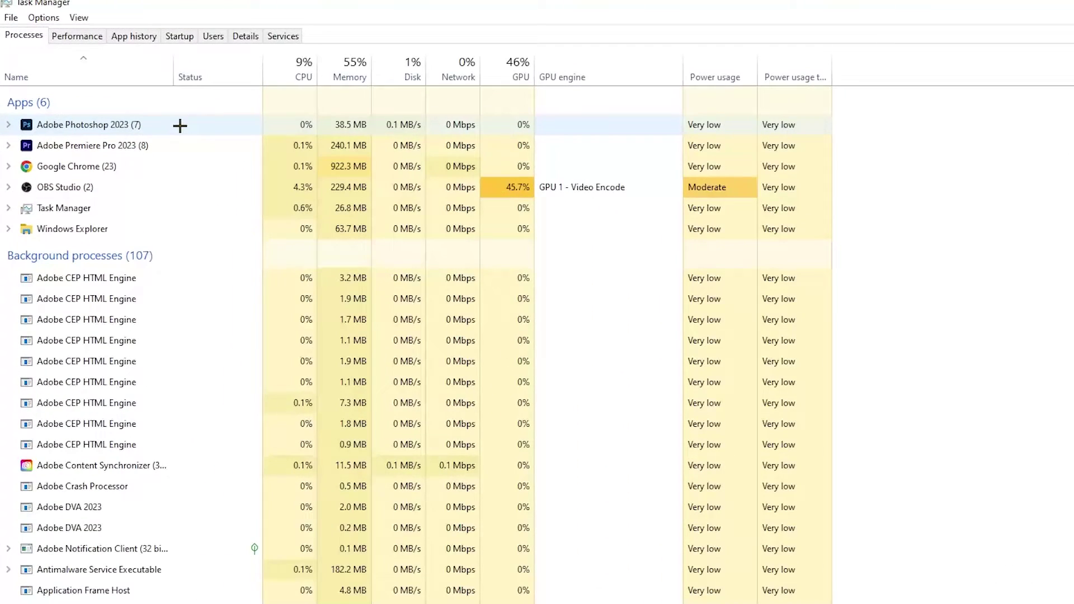
right_click(365, 125)
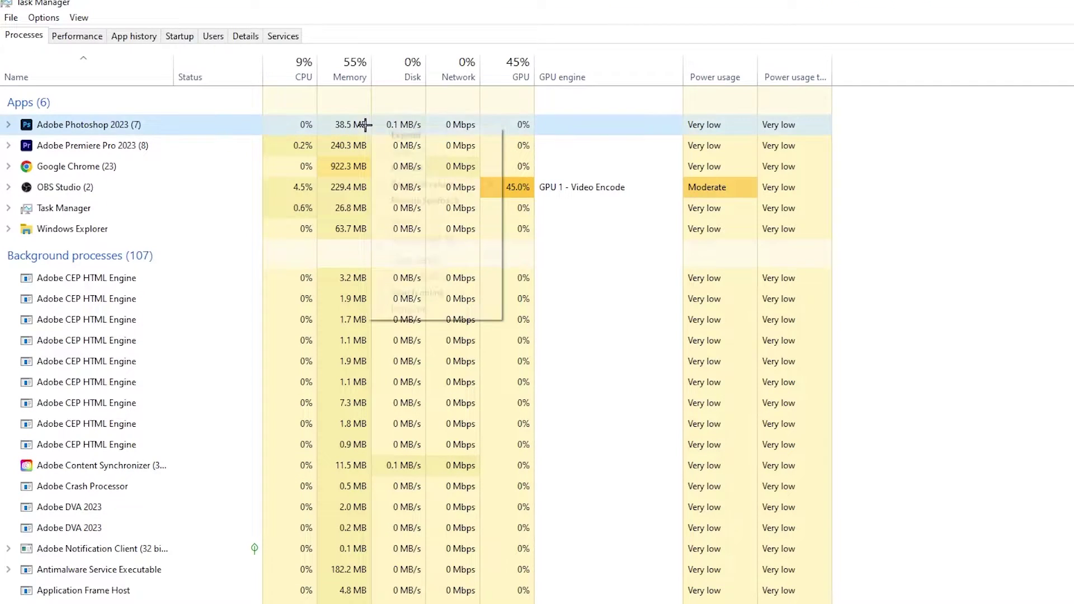
right_click(195, 131)
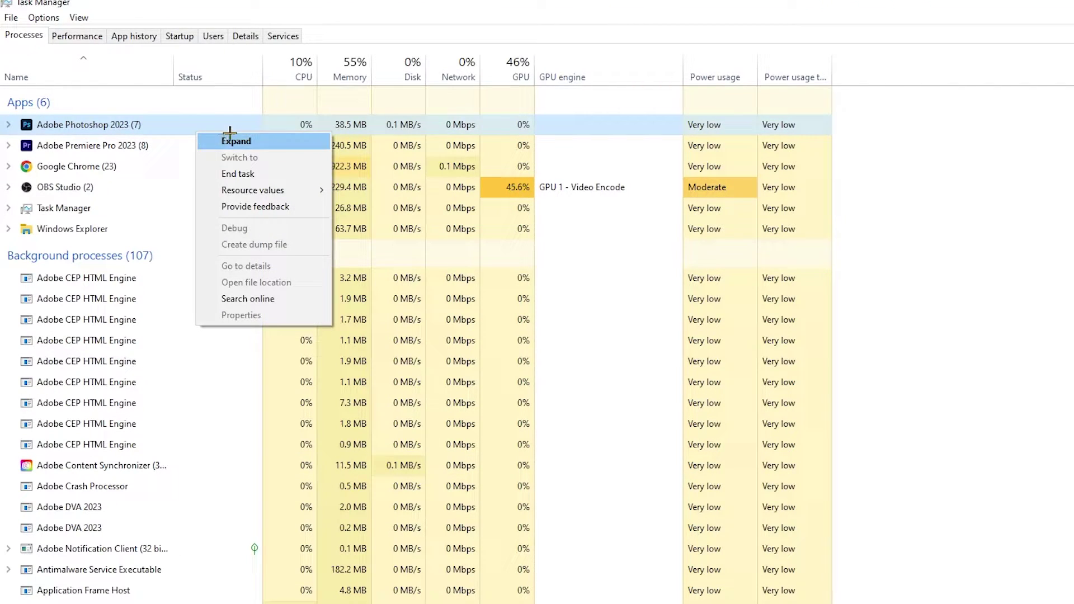
left_click(286, 172)
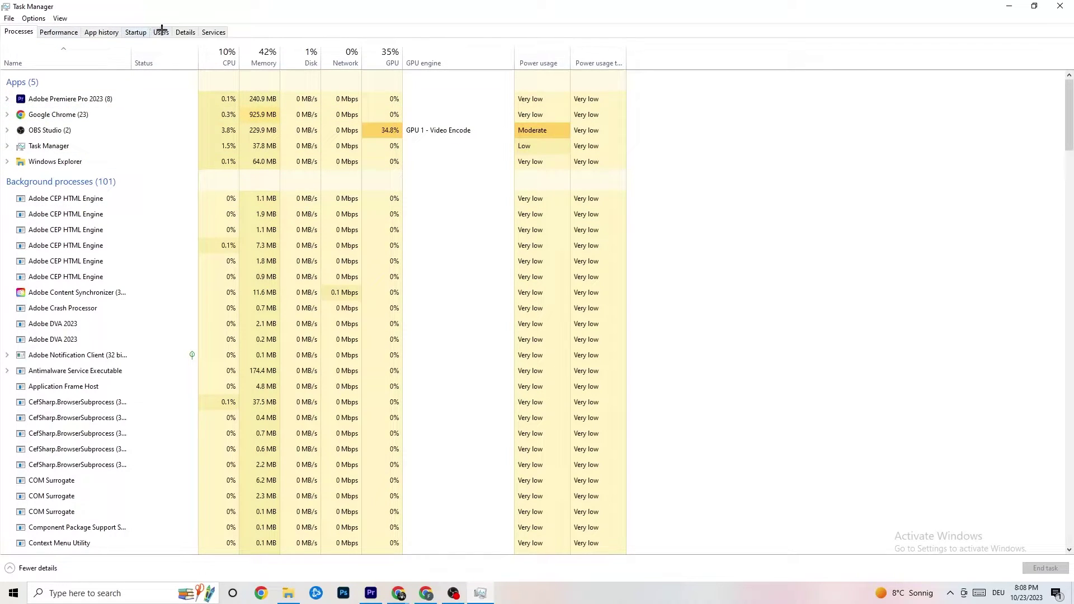
On the Details tab, view Adobe Premiere Pro's Set priority options, leaving it at Normal
left_click(187, 32)
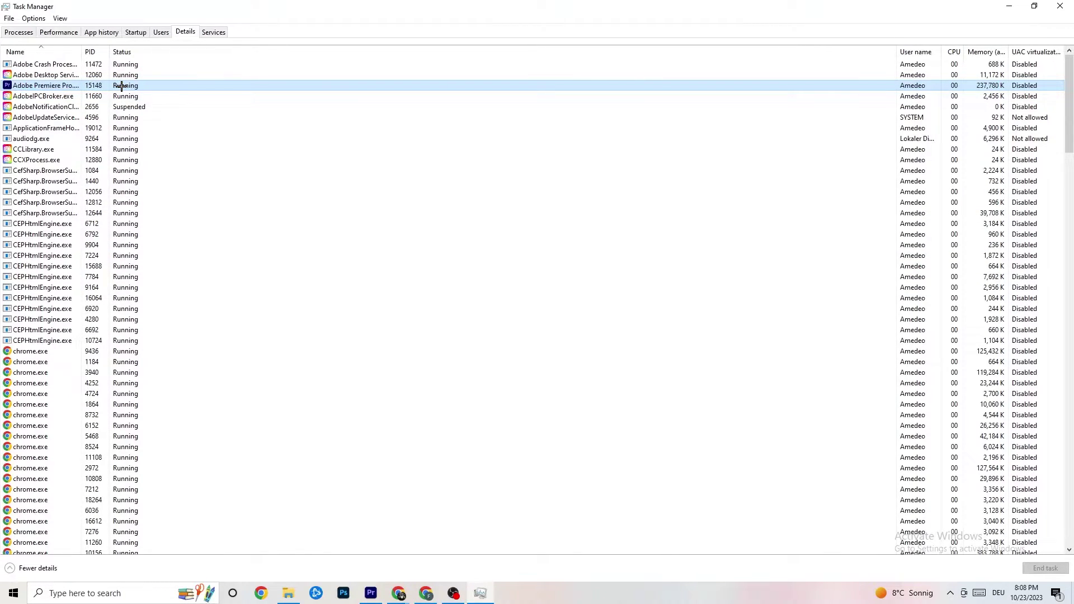
right_click(122, 86)
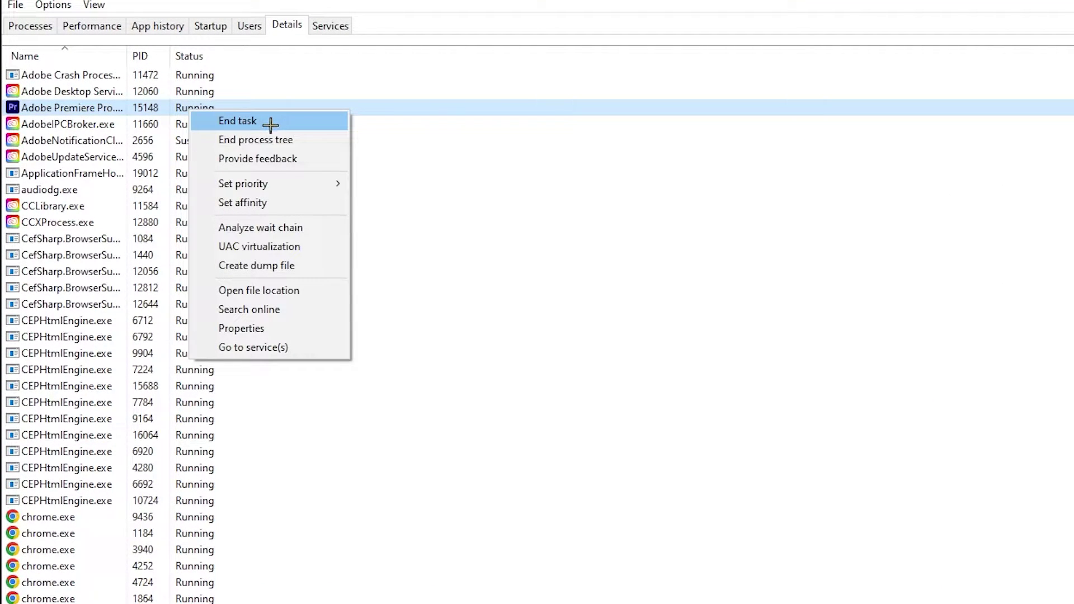
mouse_move(292, 185)
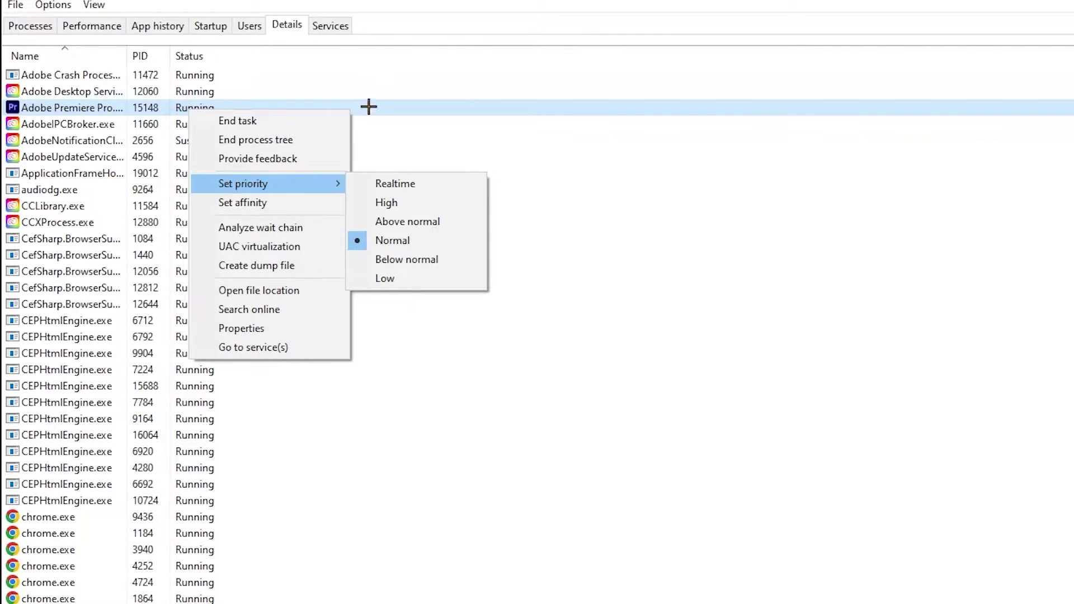
left_click(358, 75)
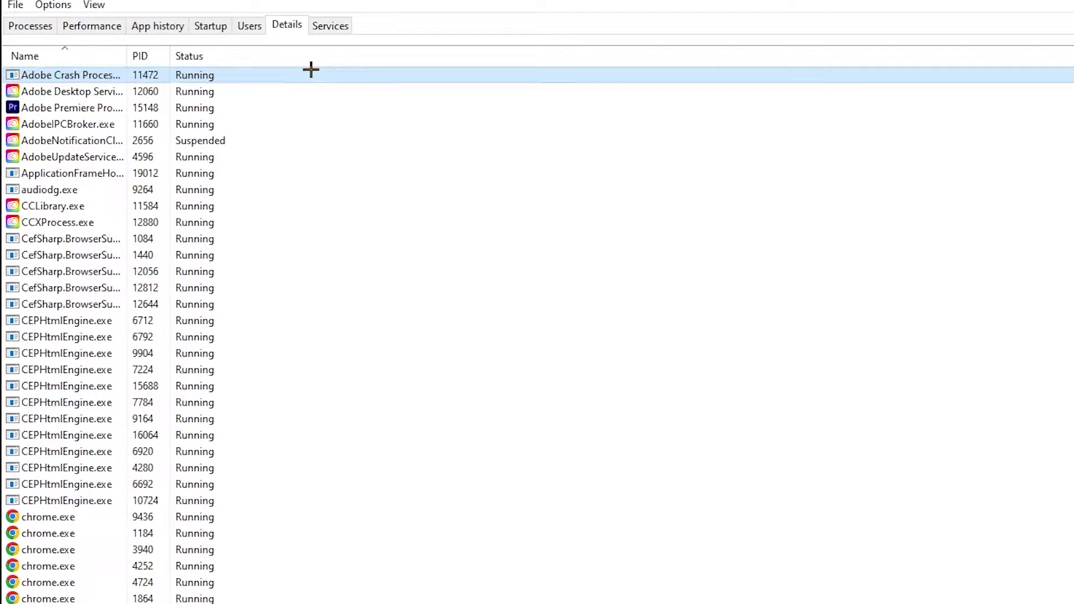
Inspect Adobe Updater Startup Utility on the Startup tab, leave it unchanged, and close Task Manager
left_click(211, 23)
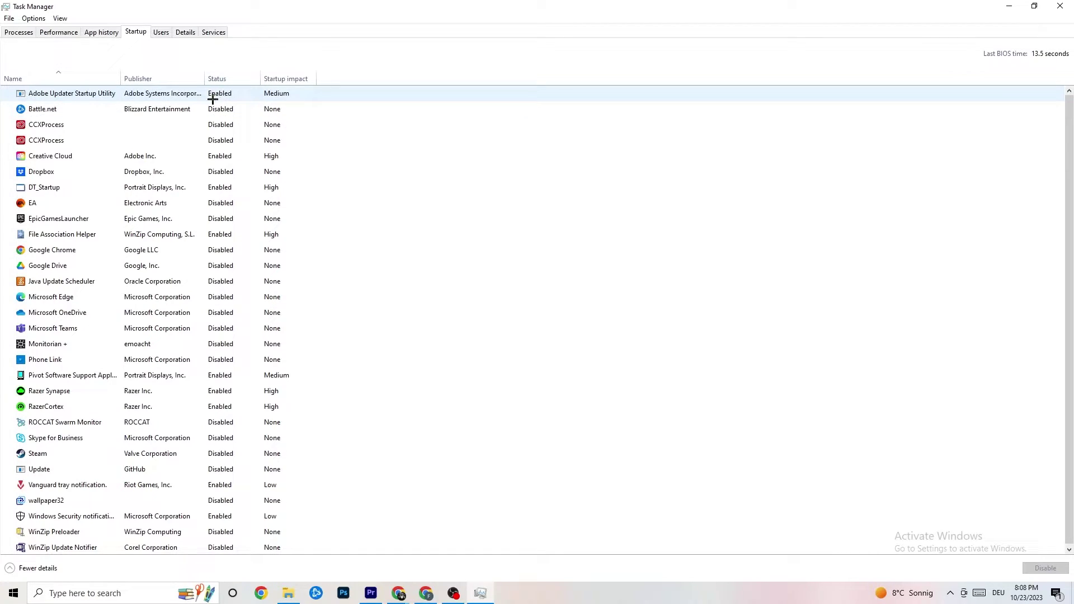
left_click(231, 97)
right_click(230, 98)
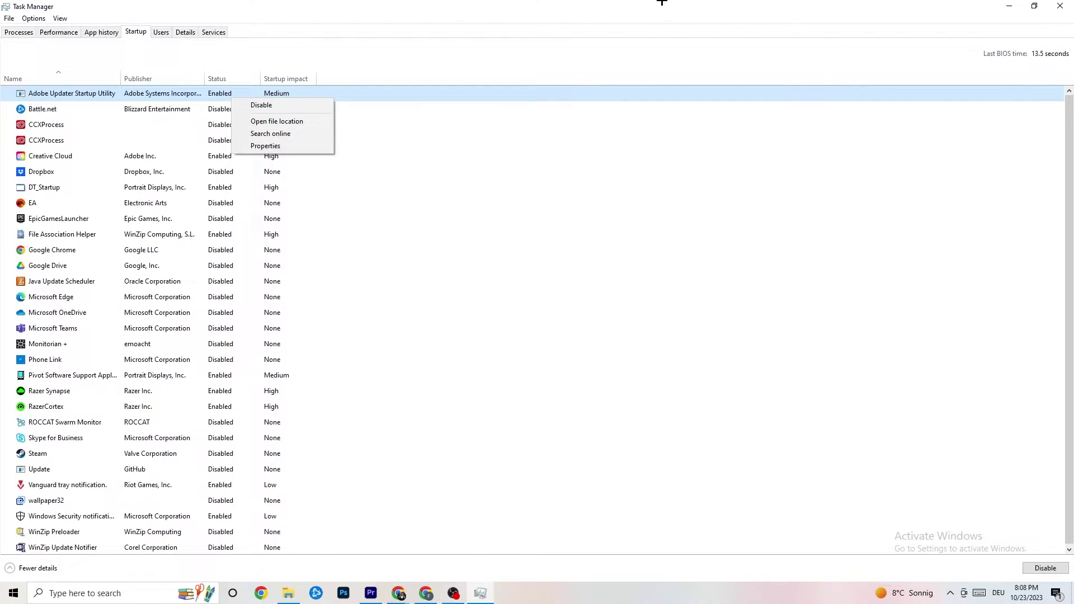
left_click(492, 46)
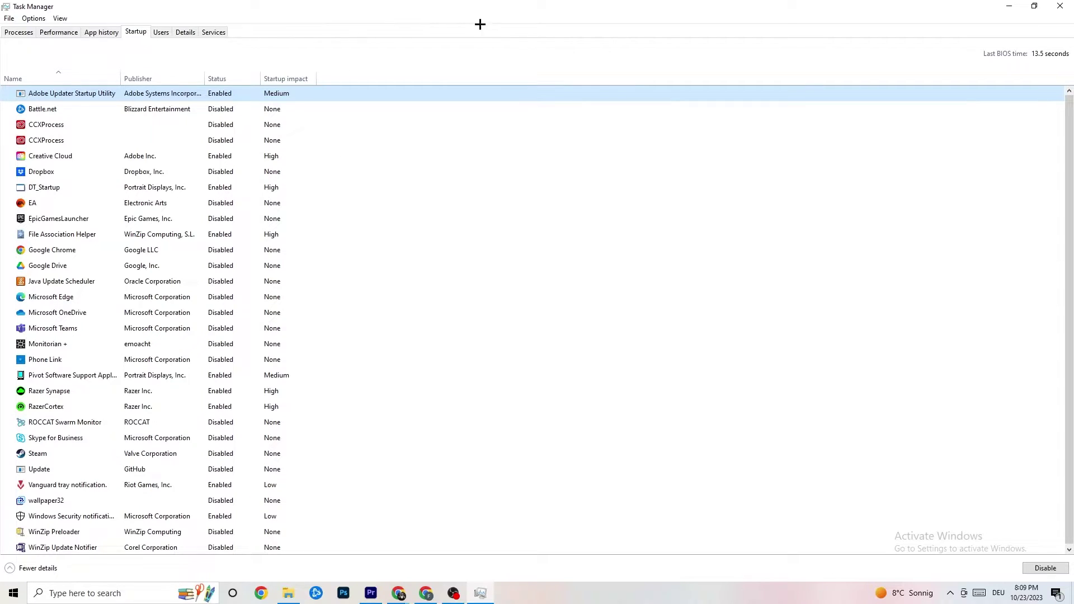
left_click(1060, 5)
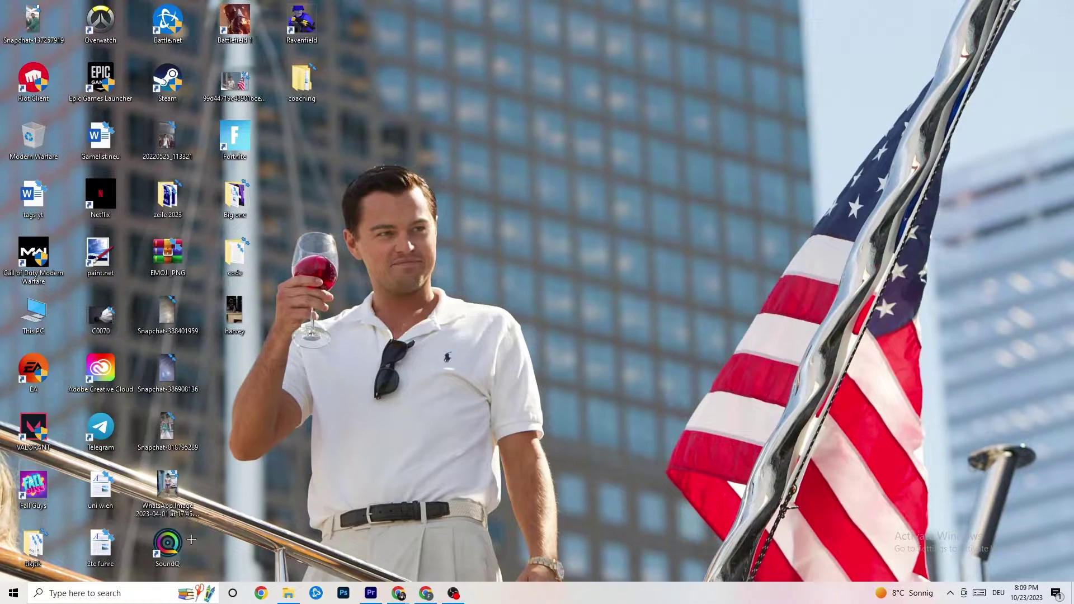
Open the System page of Windows Settings from the Start menu
left_click(13, 593)
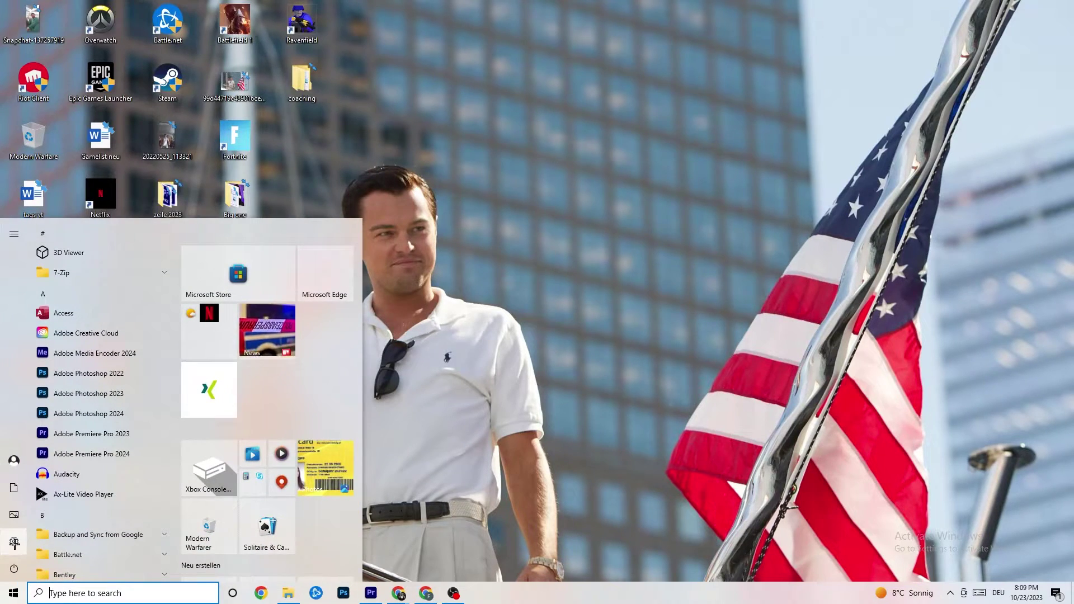
left_click(15, 542)
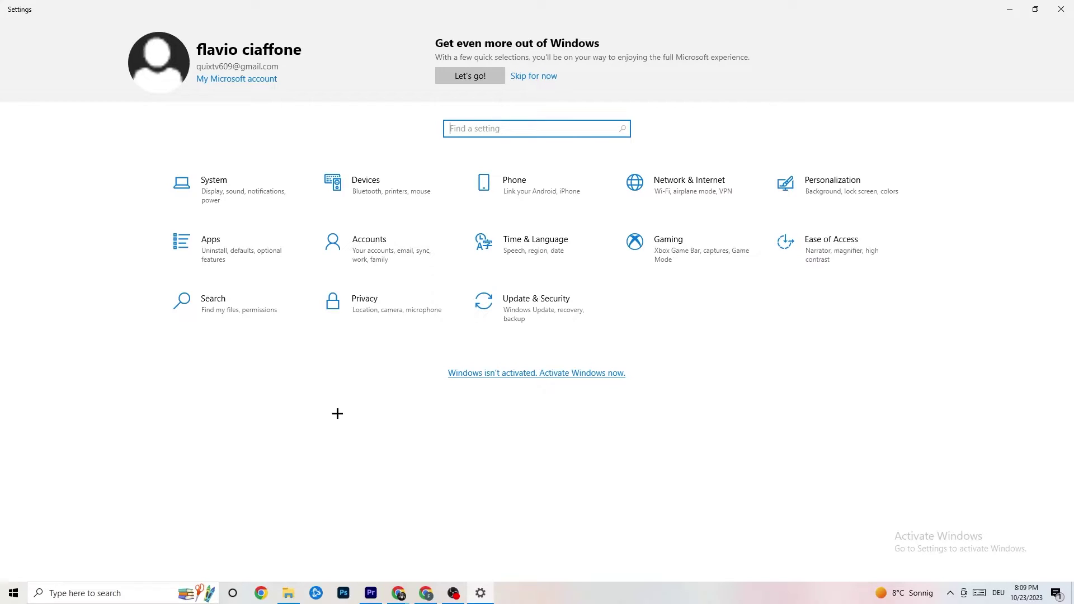
left_click(253, 192)
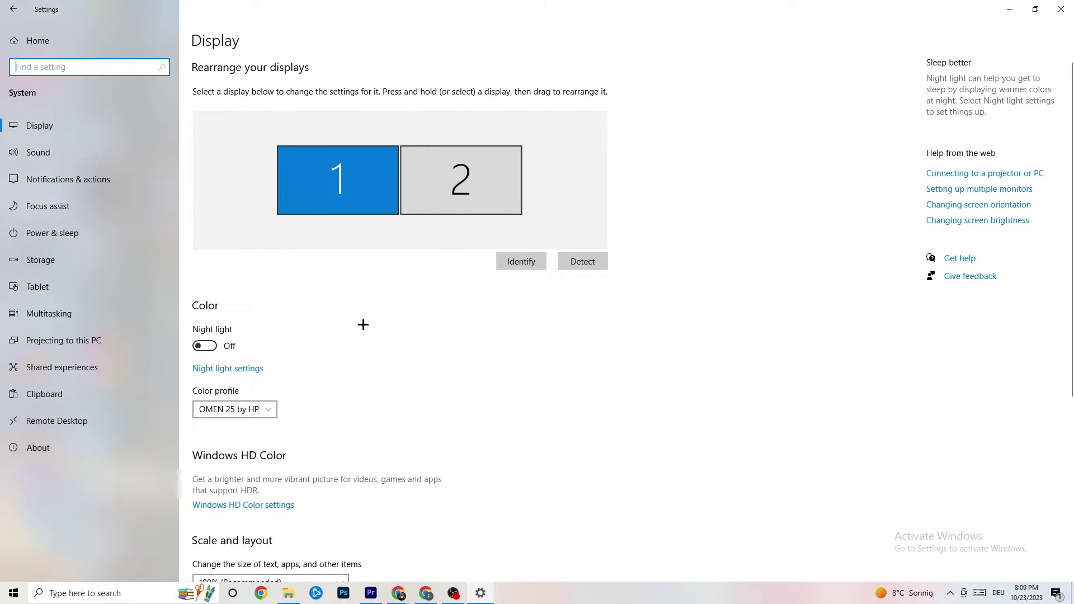
scroll(601, 213, "down", 4)
scroll(593, 217, "up", 4)
scroll(429, 243, "down", 5)
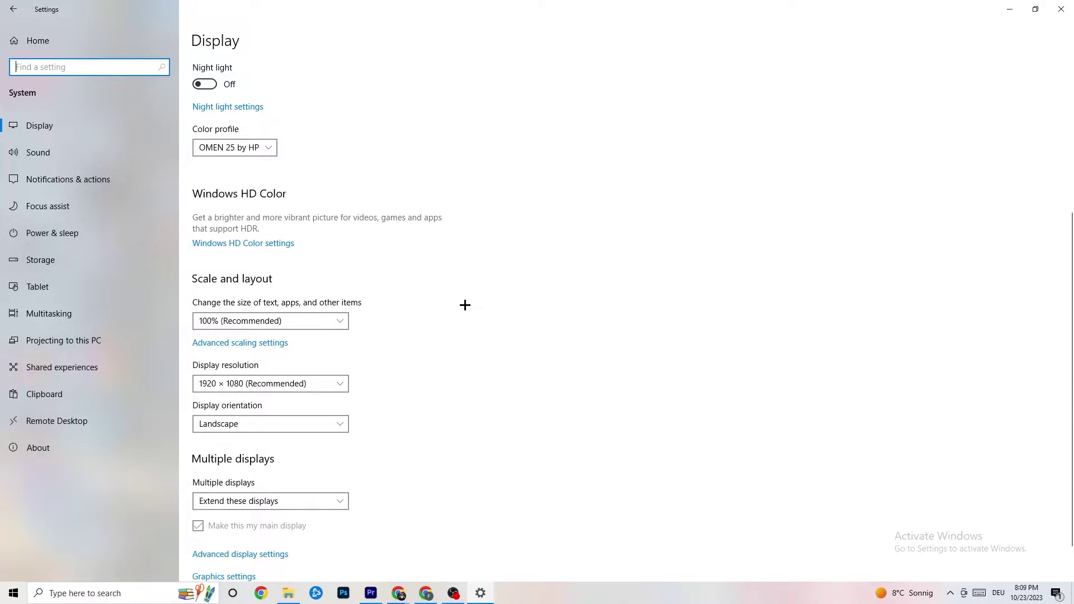
Check the display options, keeping scale at 100% and resolution at 1920 × 1080
left_click(337, 328)
left_click(321, 271)
left_click(275, 321)
left_click(523, 275)
left_click(321, 387)
left_click(448, 345)
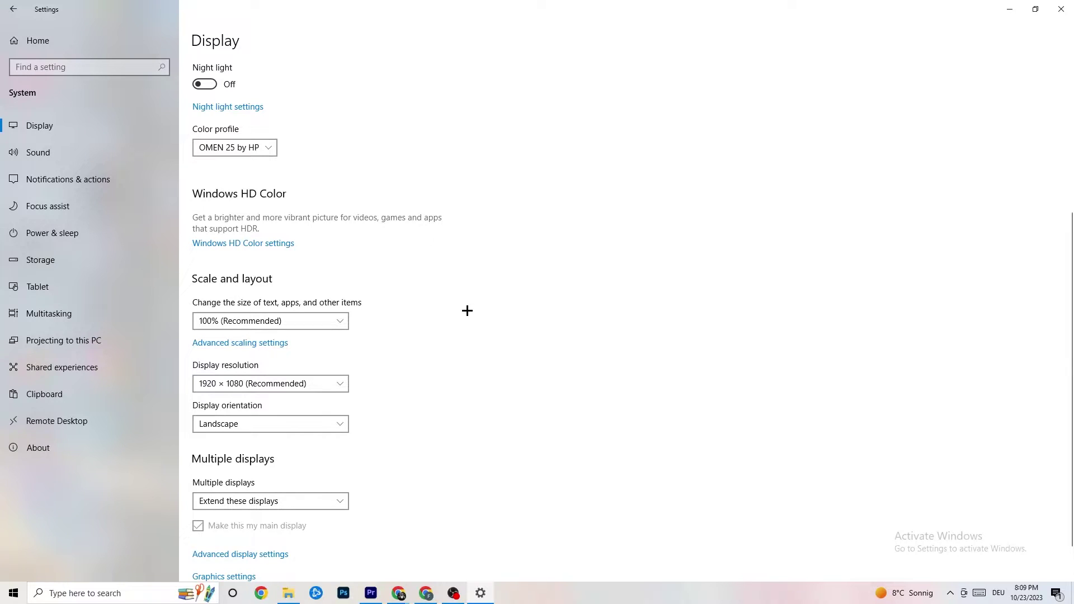
Open Power & sleep and its Additional power settings
scroll(464, 322, "down", 1)
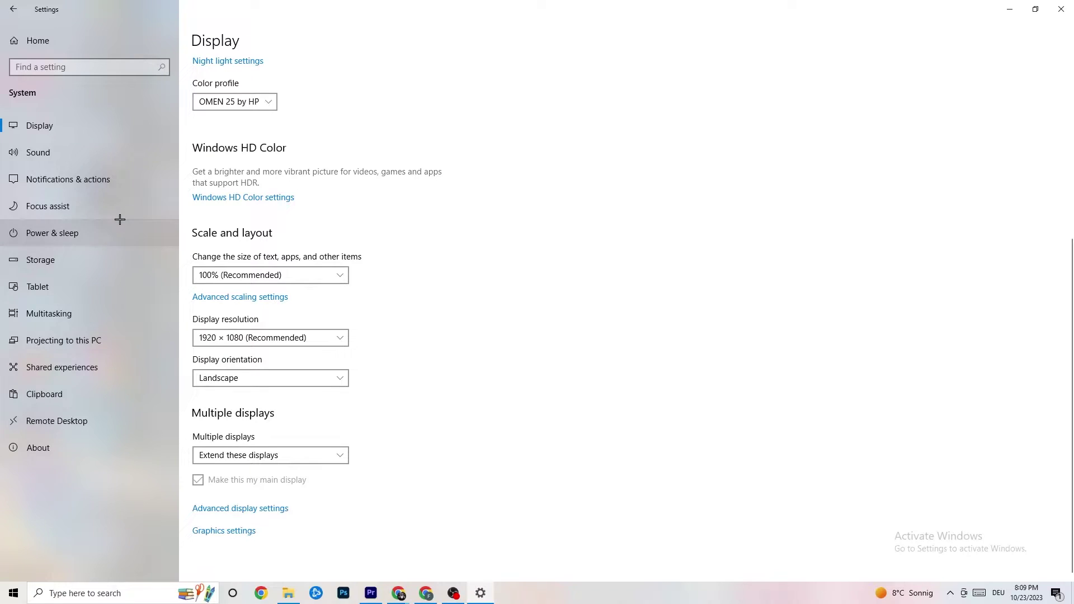
left_click(103, 233)
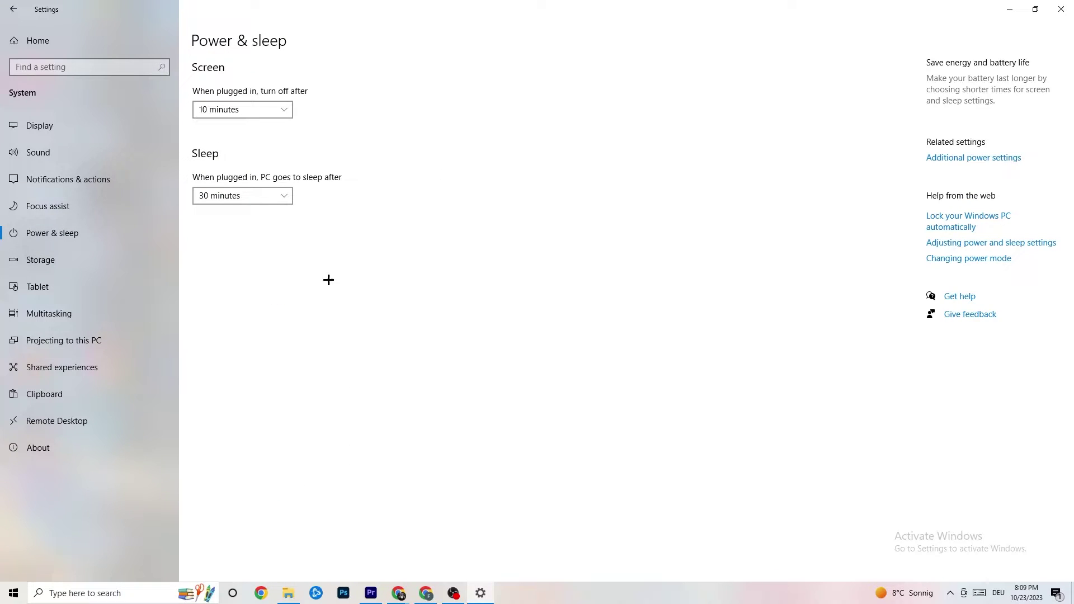
left_click(958, 159)
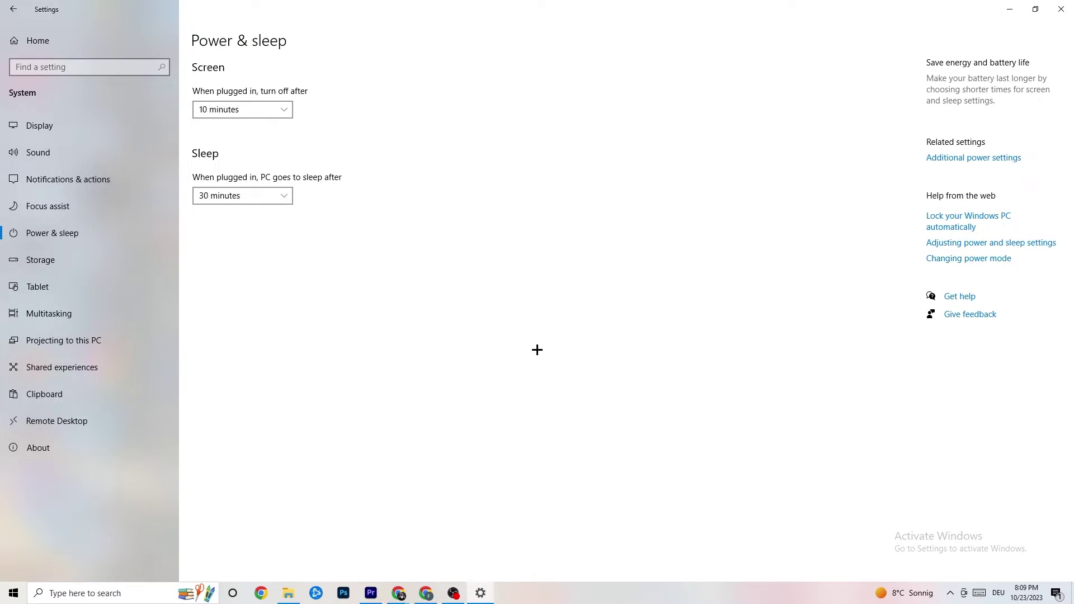